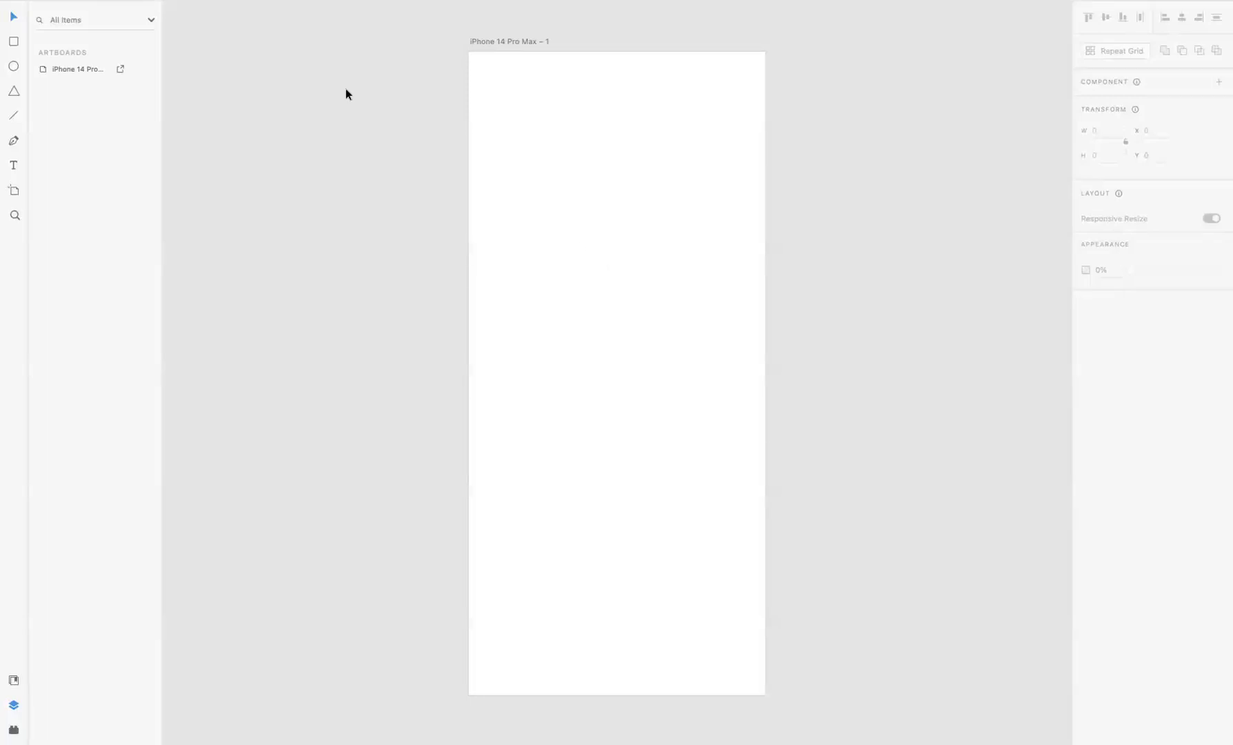
# - Draw a borderless blue rounded rectangle in the middle of the iPhone artboard
pyautogui.click(19, 42)
pyautogui.moveTo(523, 322)
pyautogui.mouseDown()
pyautogui.moveTo(624, 372)
pyautogui.moveTo(728, 373)
pyautogui.moveTo(672, 353)
pyautogui.mouseUp()
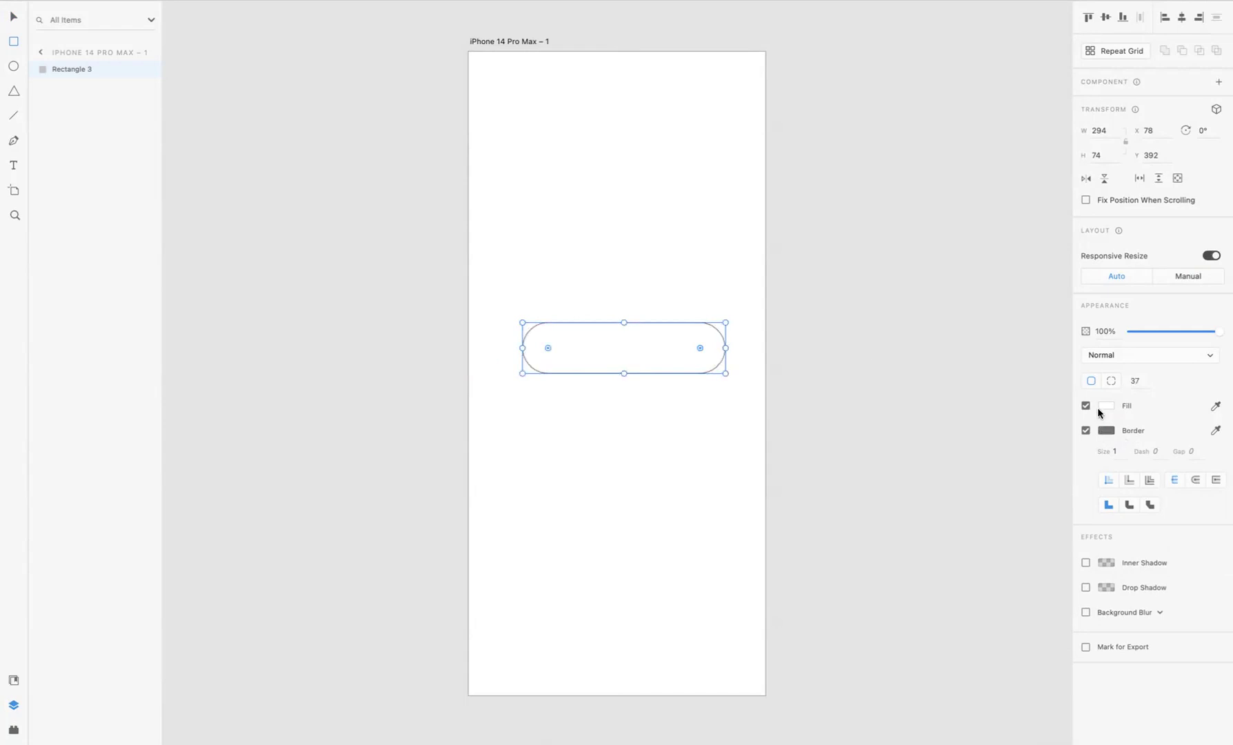
pyautogui.click(1086, 430)
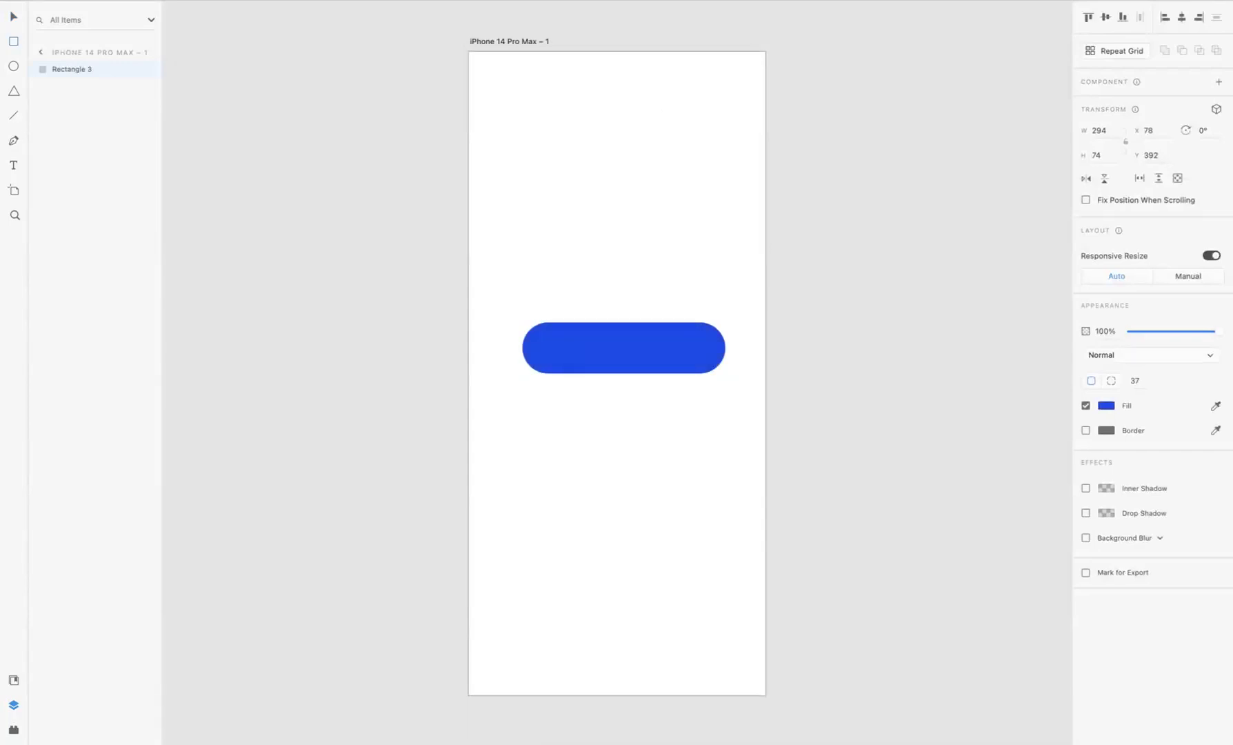
# - Centre the blue pill vertically and horizontally on the artboard
pyautogui.press('v')
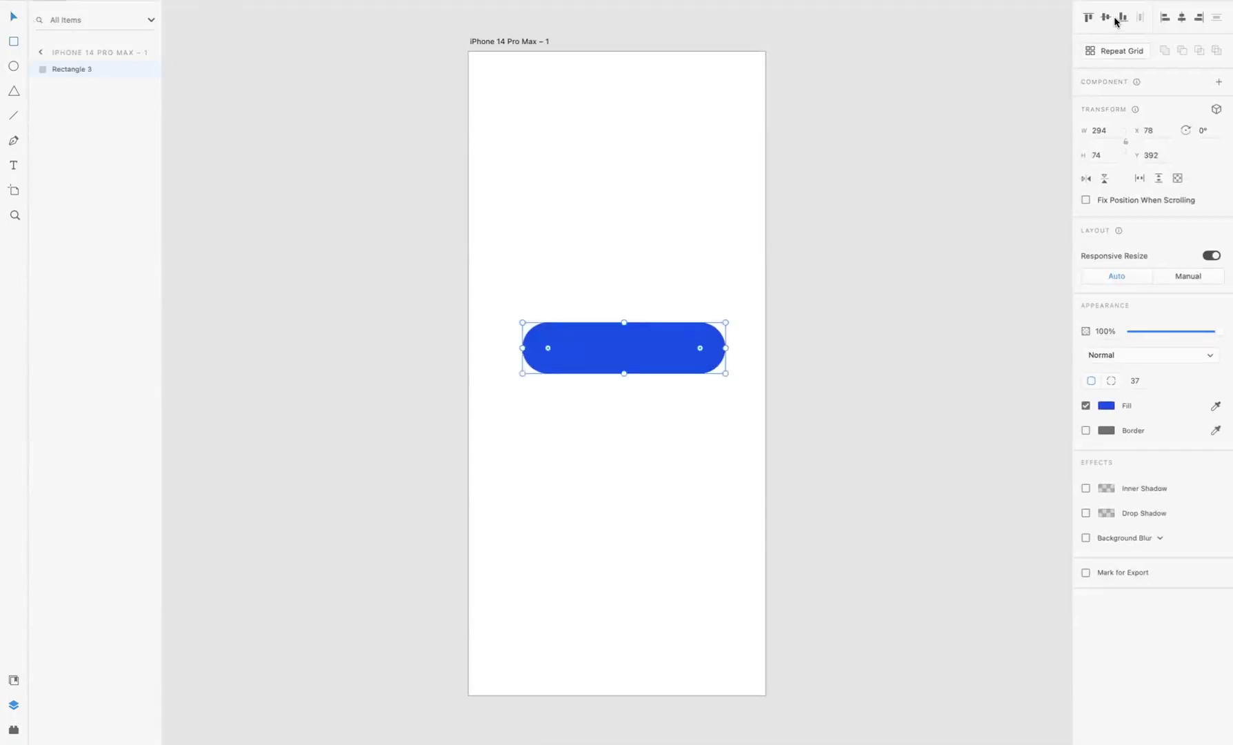
pyautogui.click(1106, 17)
pyautogui.click(1181, 16)
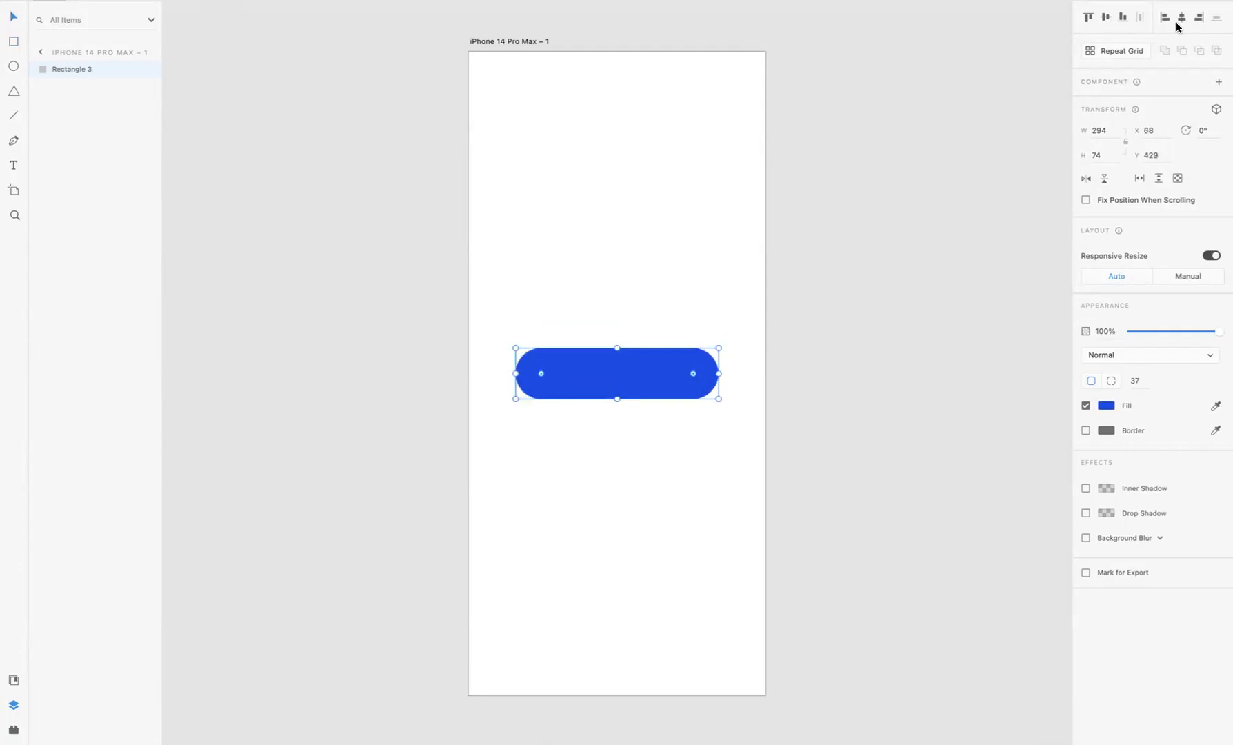
pyautogui.click(698, 213)
pyautogui.click(12, 166)
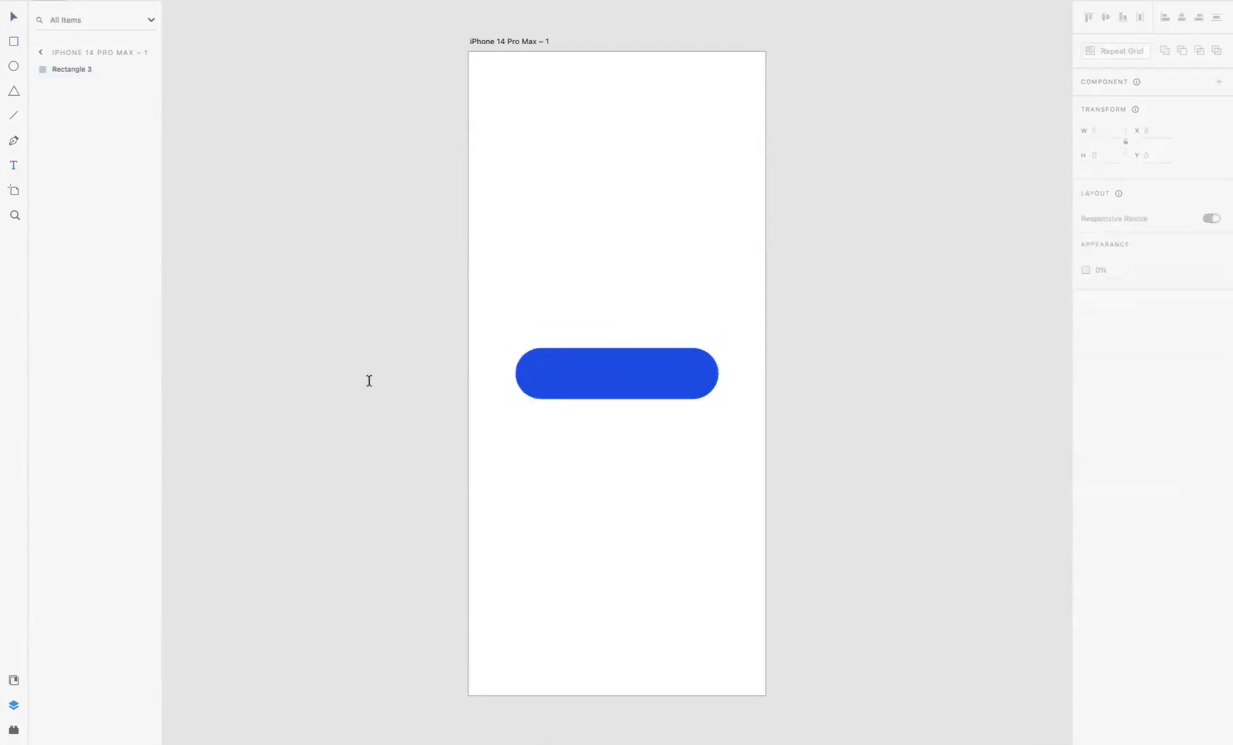
# - Add a size-30 text box below the pill reading SUMBIT in white
pyautogui.moveTo(536, 451); pyautogui.dragTo(687, 487)
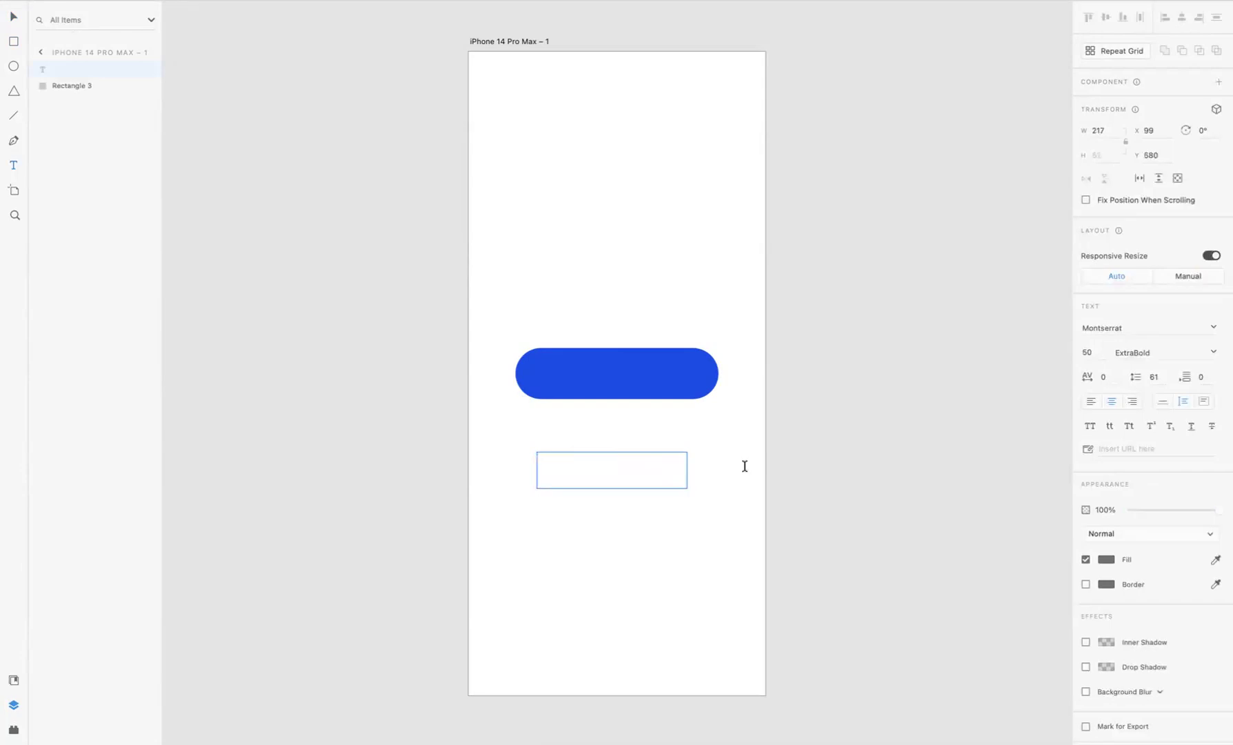
pyautogui.doubleClick(1088, 353)
pyautogui.write('30')
pyautogui.press('Return')
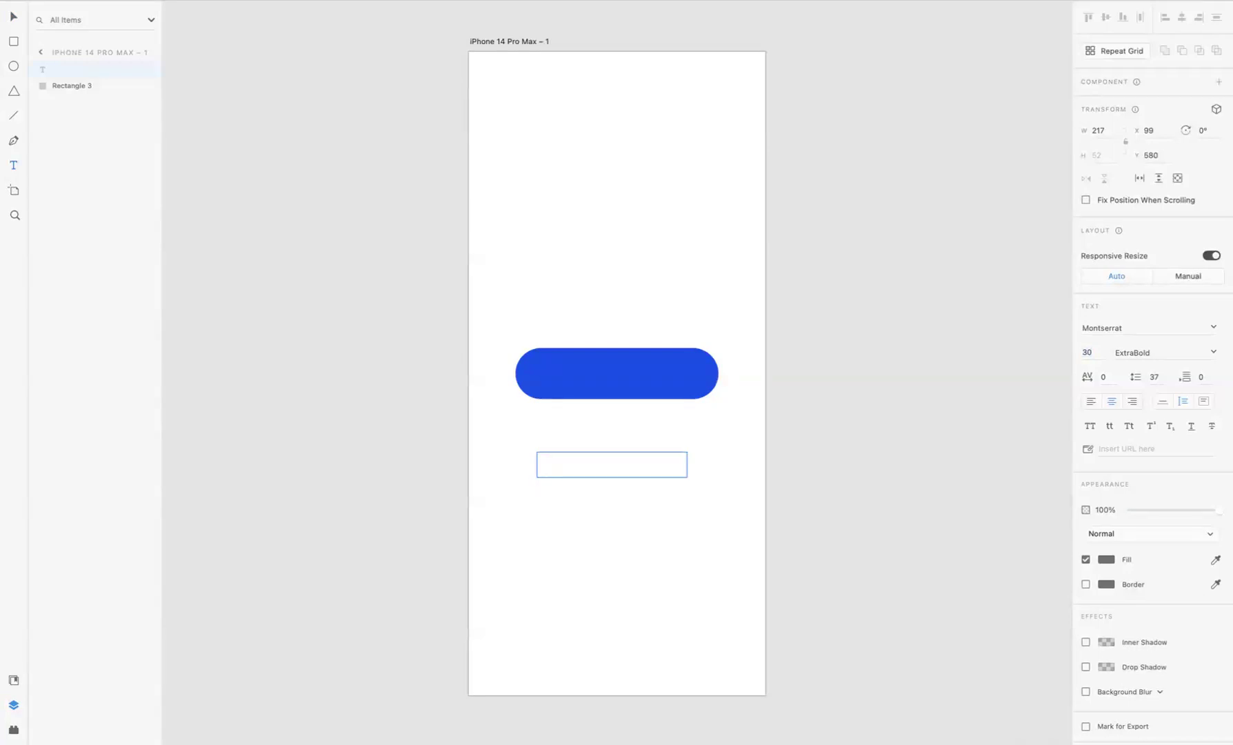
pyautogui.moveTo(657, 467); pyautogui.dragTo(561, 467)
pyautogui.write('SUMBIT')
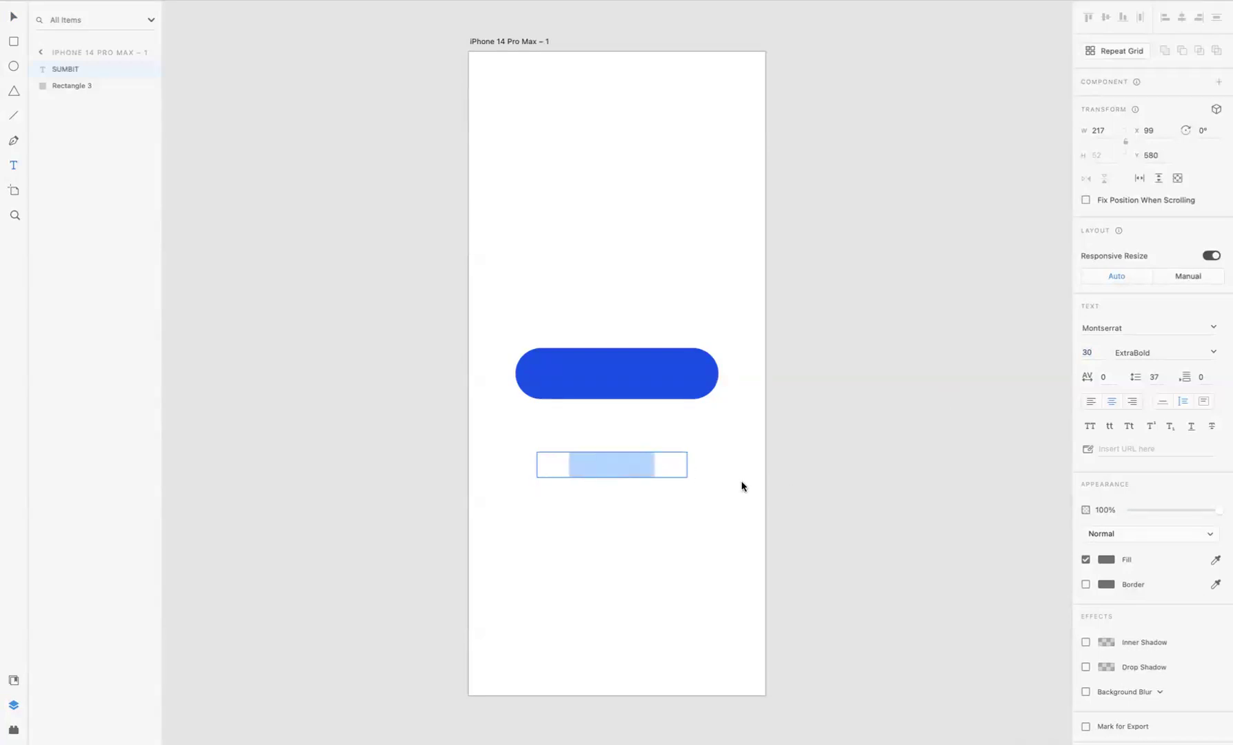
pyautogui.click(1106, 559)
# - Move the white SUMBIT text onto the centre of the blue pill
pyautogui.click(15, 19)
pyautogui.click(655, 430)
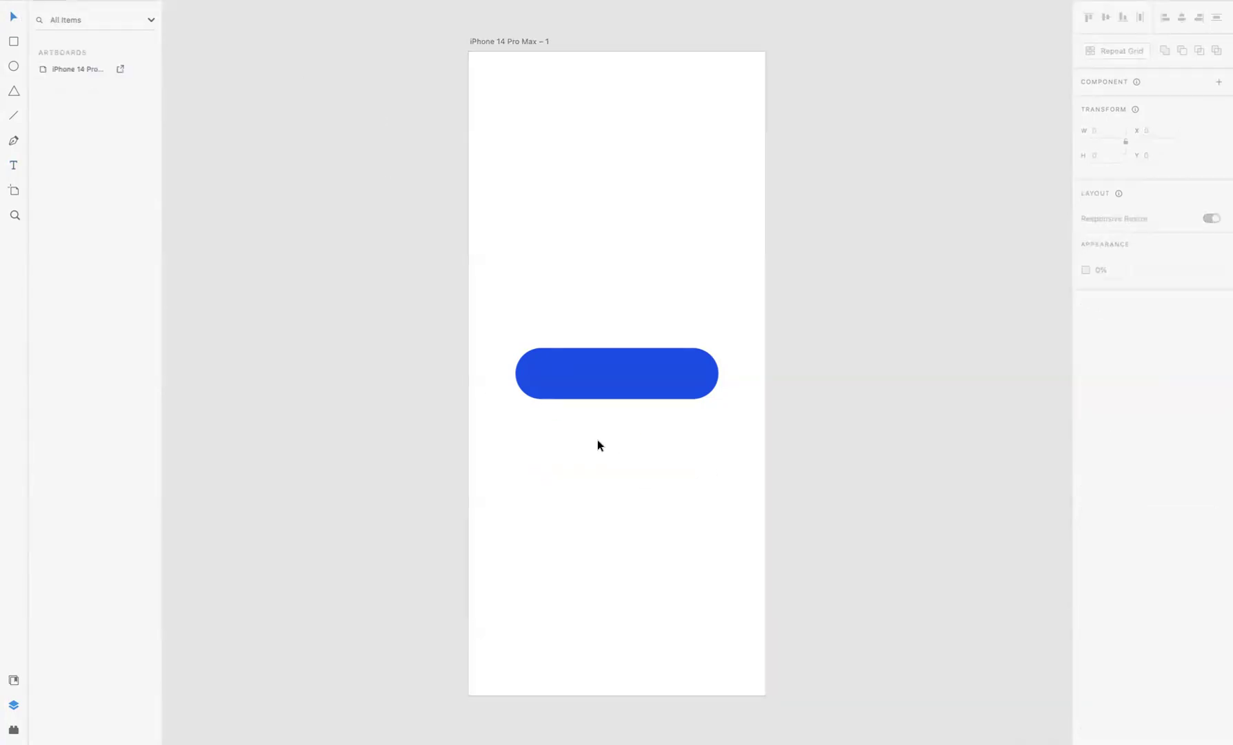
pyautogui.hotkey('ctrl', 'z')
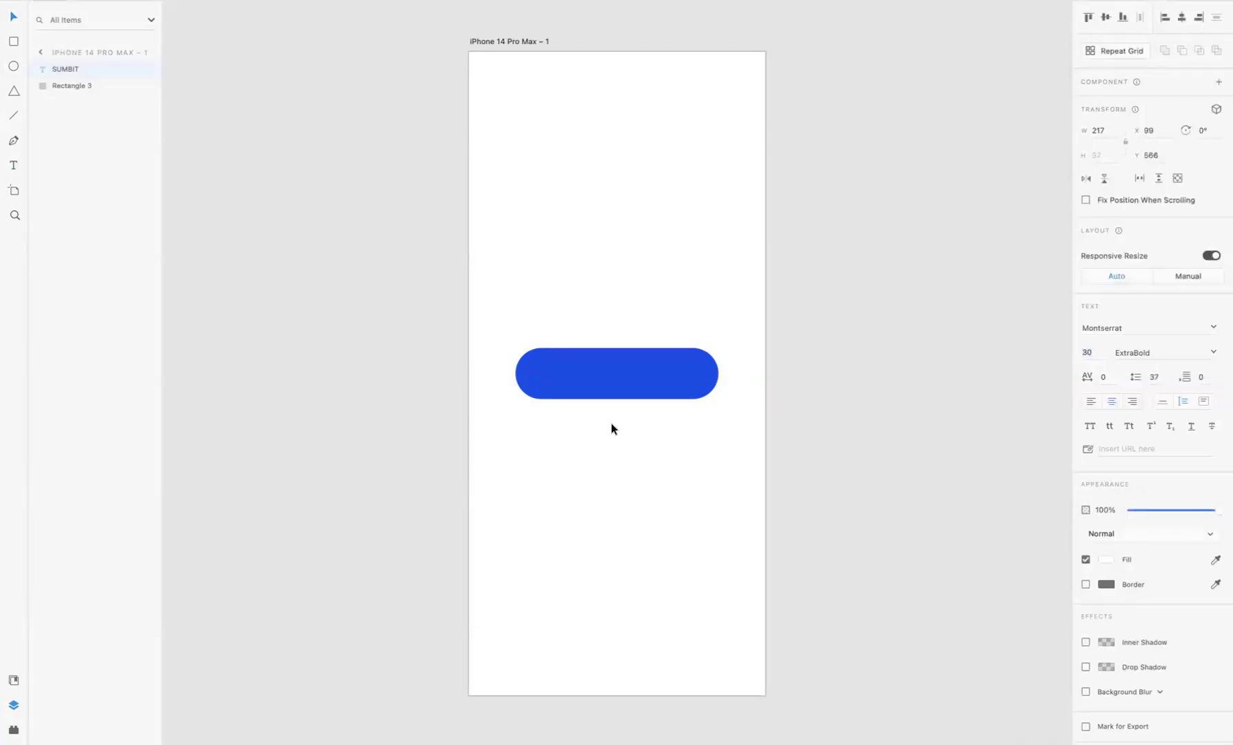
pyautogui.moveTo(610, 423); pyautogui.dragTo(619, 368)
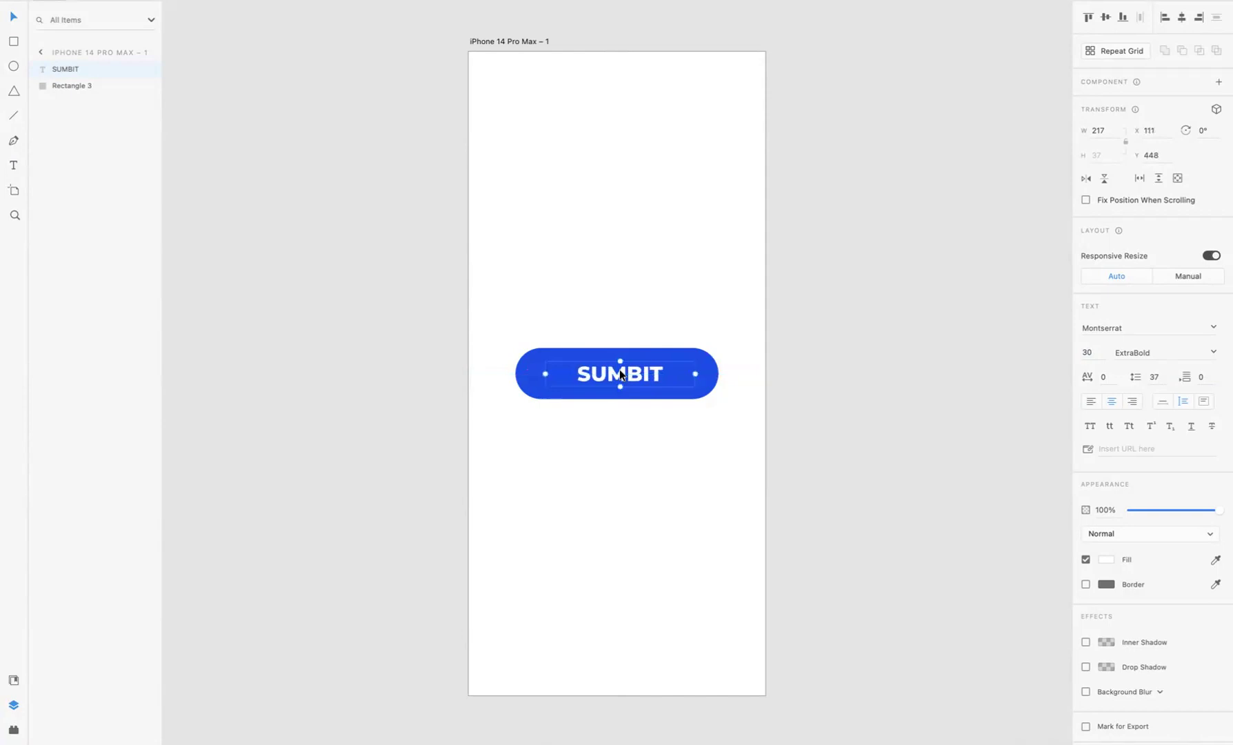
pyautogui.click(604, 321)
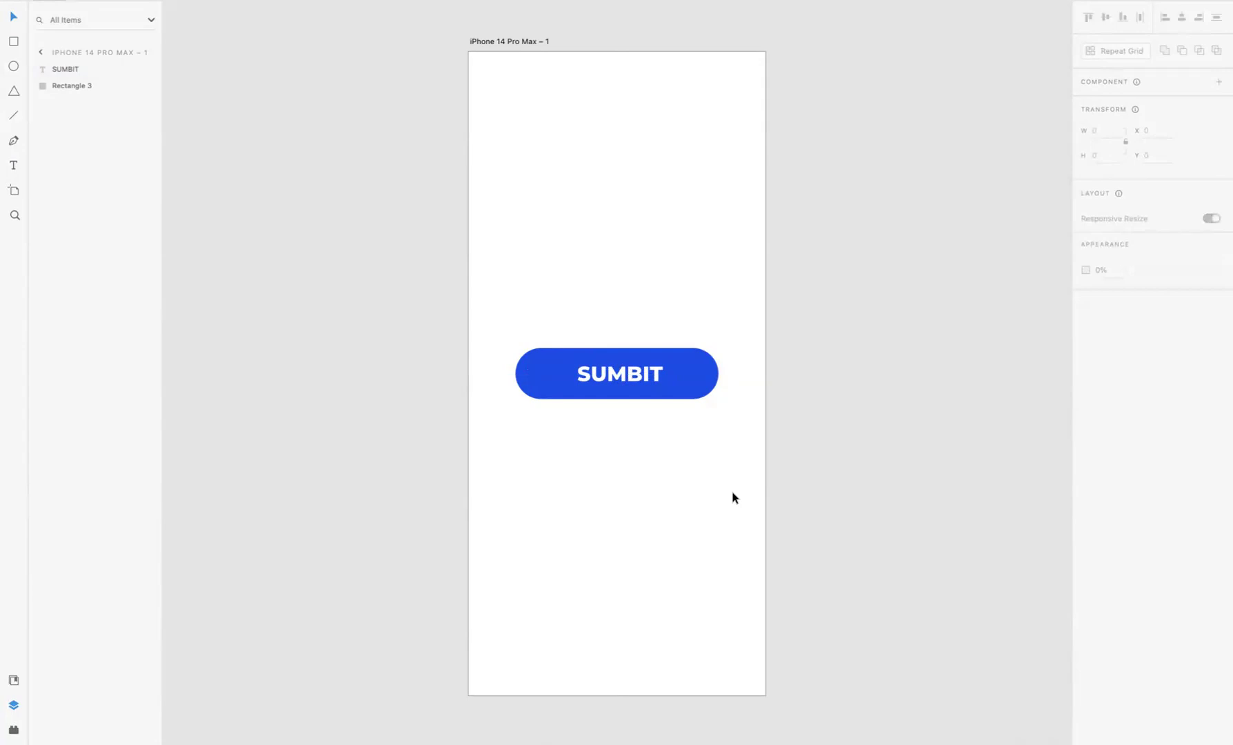
# - Add a full-opacity drop shadow to the pill in its own blue, #1D4BE3
pyautogui.click(711, 377)
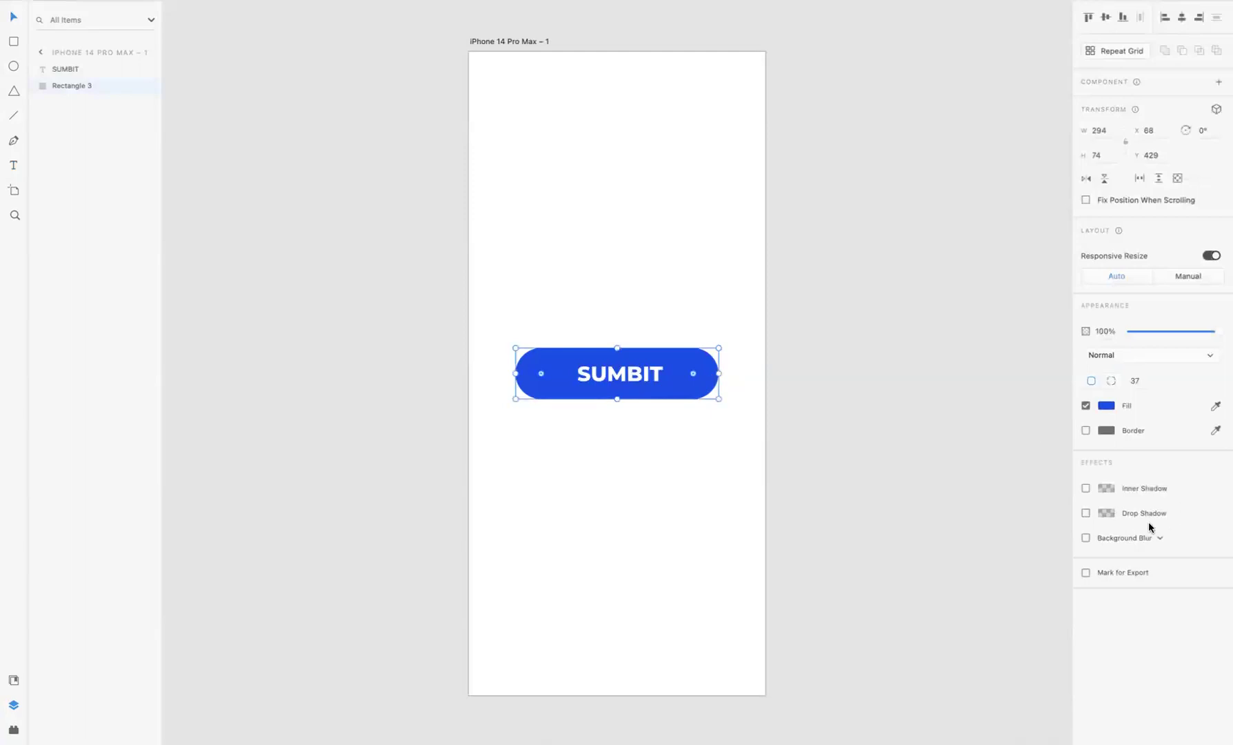
pyautogui.click(1086, 513)
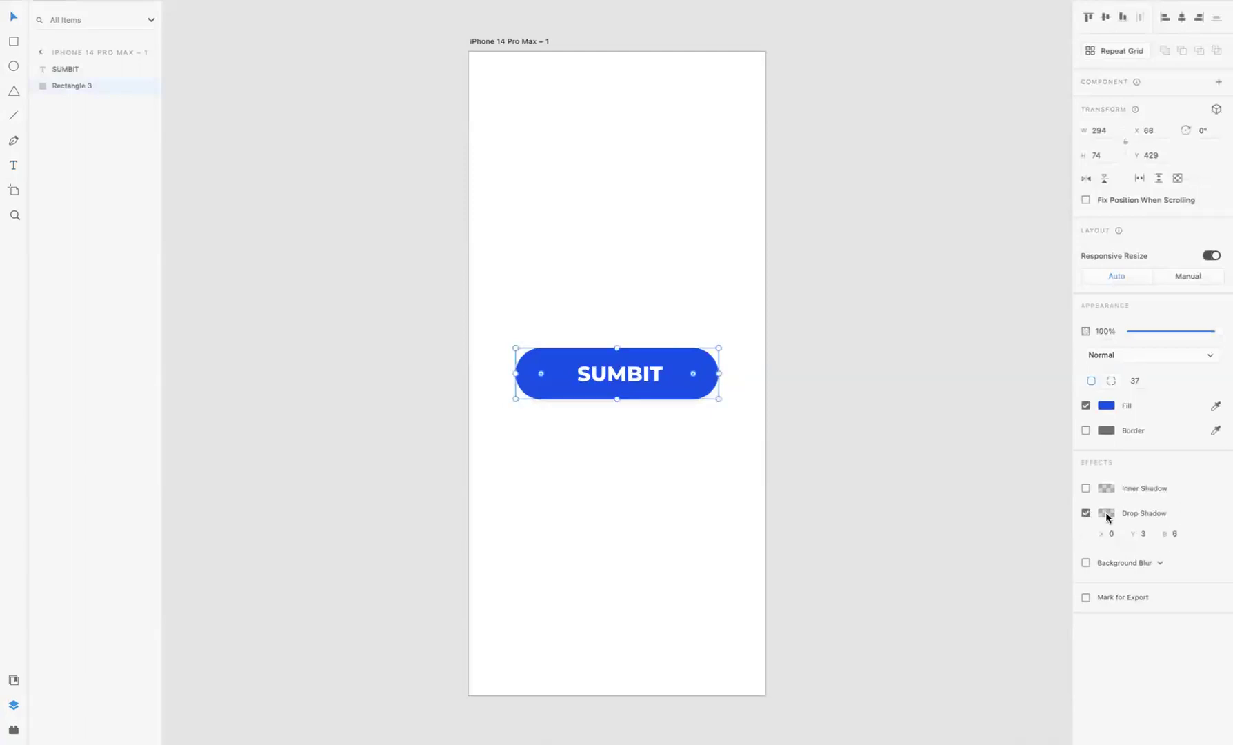
pyautogui.click(1106, 513)
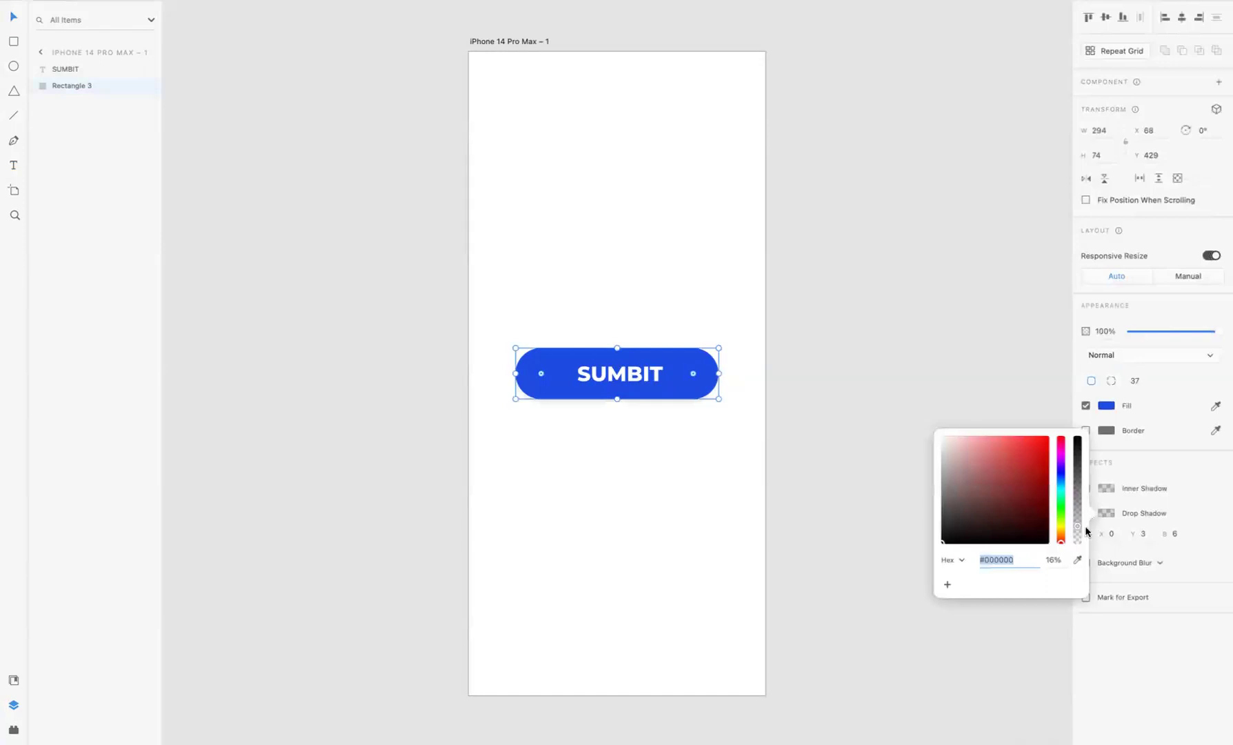
pyautogui.moveTo(1077, 527)
pyautogui.mouseDown()
pyautogui.moveTo(1078, 438)
pyautogui.moveTo(1076, 474)
pyautogui.mouseUp()
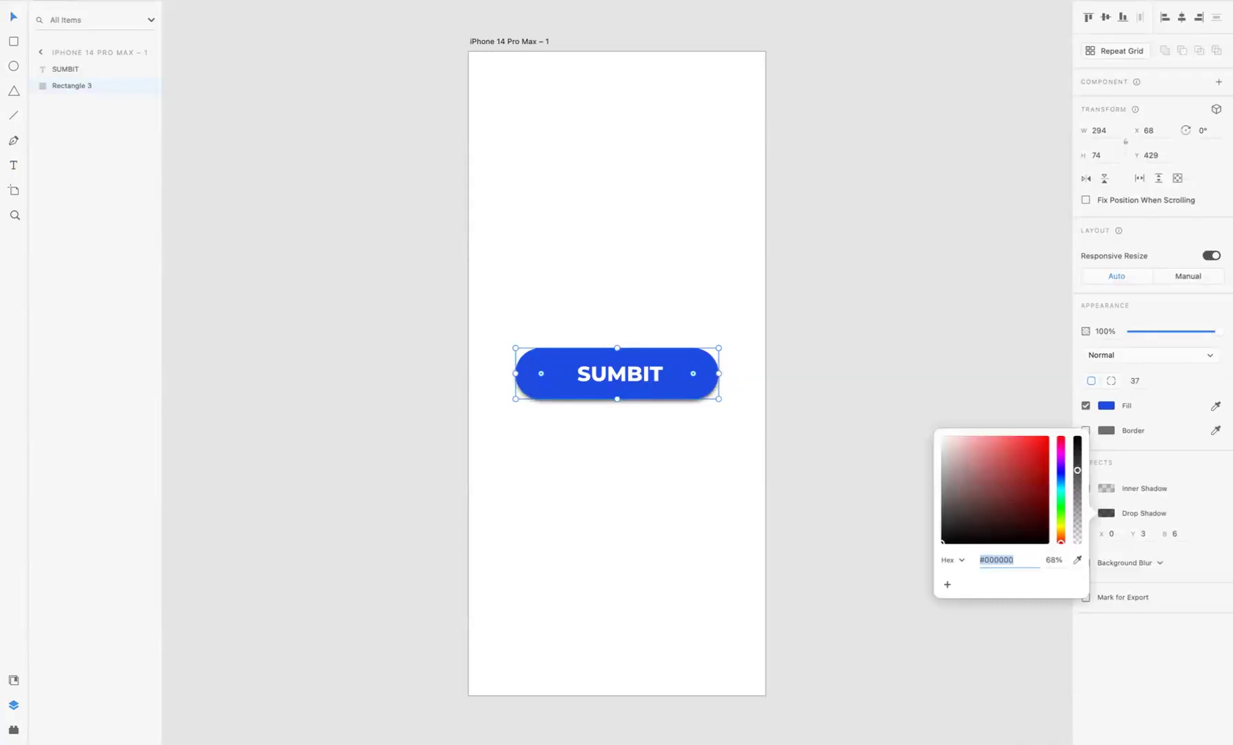
pyautogui.click(688, 368)
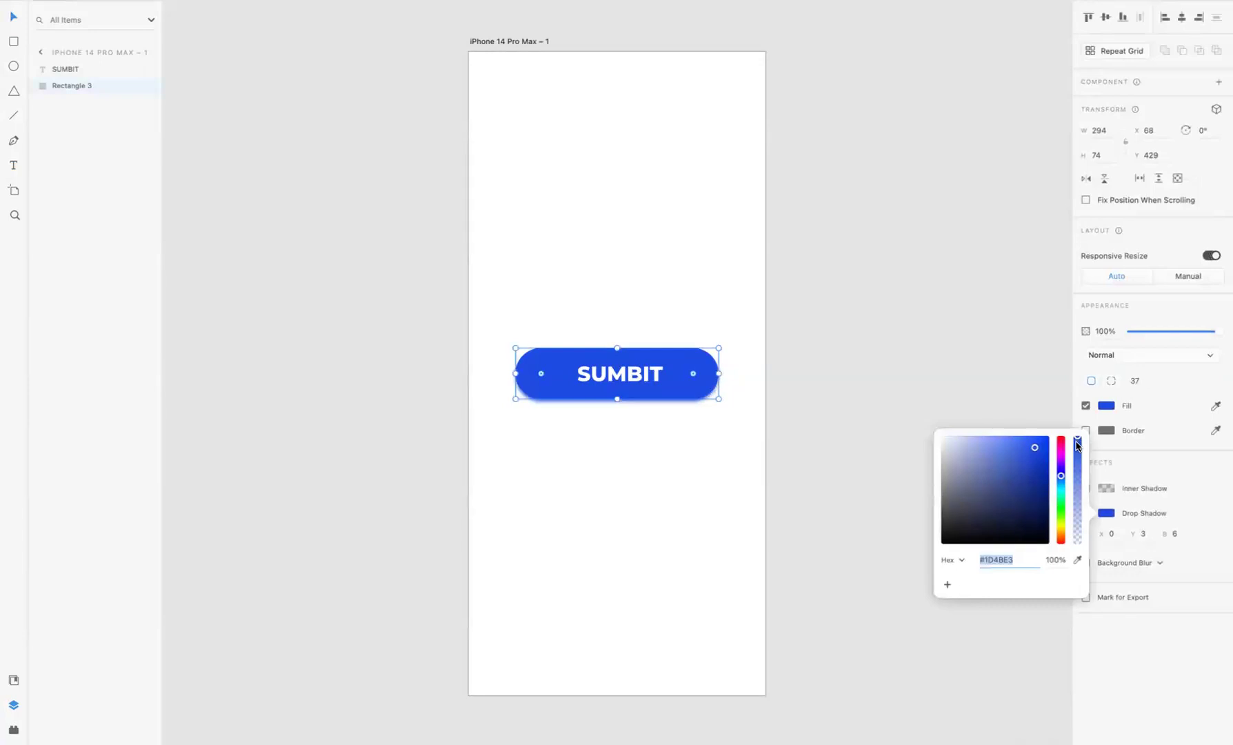
# - Offset the pill's drop shadow to X 5, Y 8 and darken it to navy #0D2578
pyautogui.click(1143, 533)
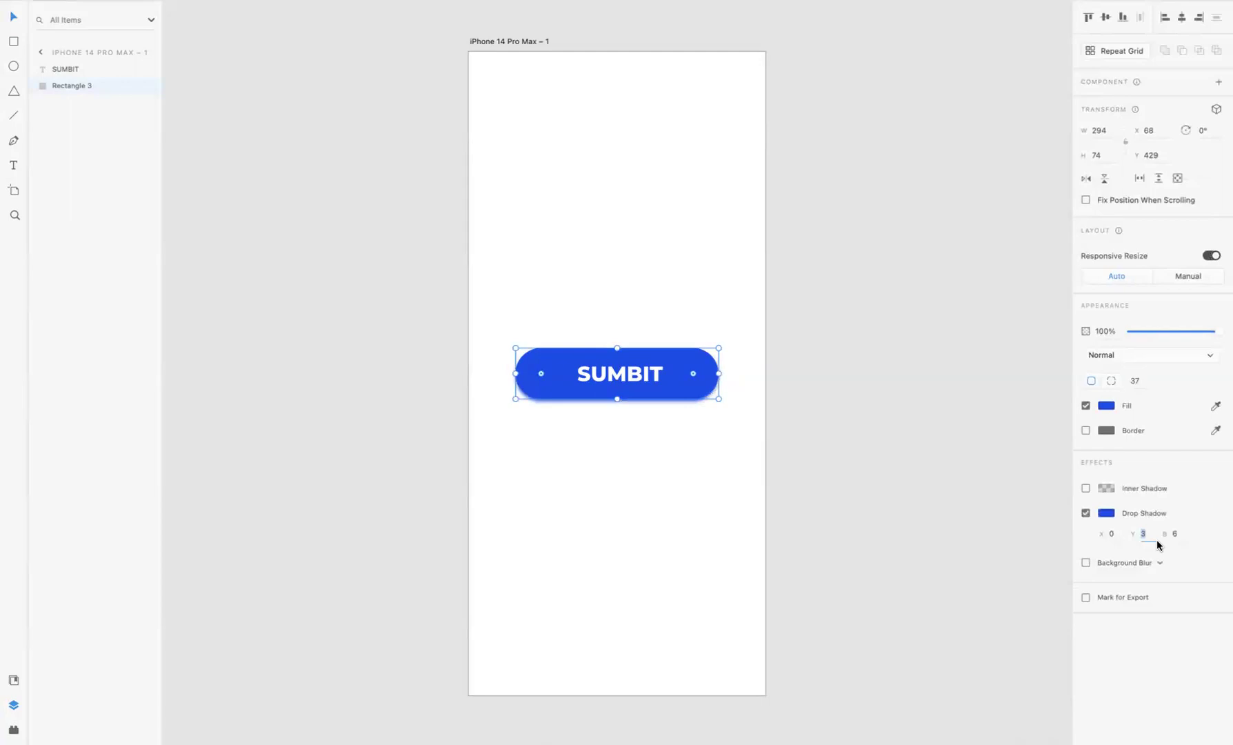
pyautogui.write('8')
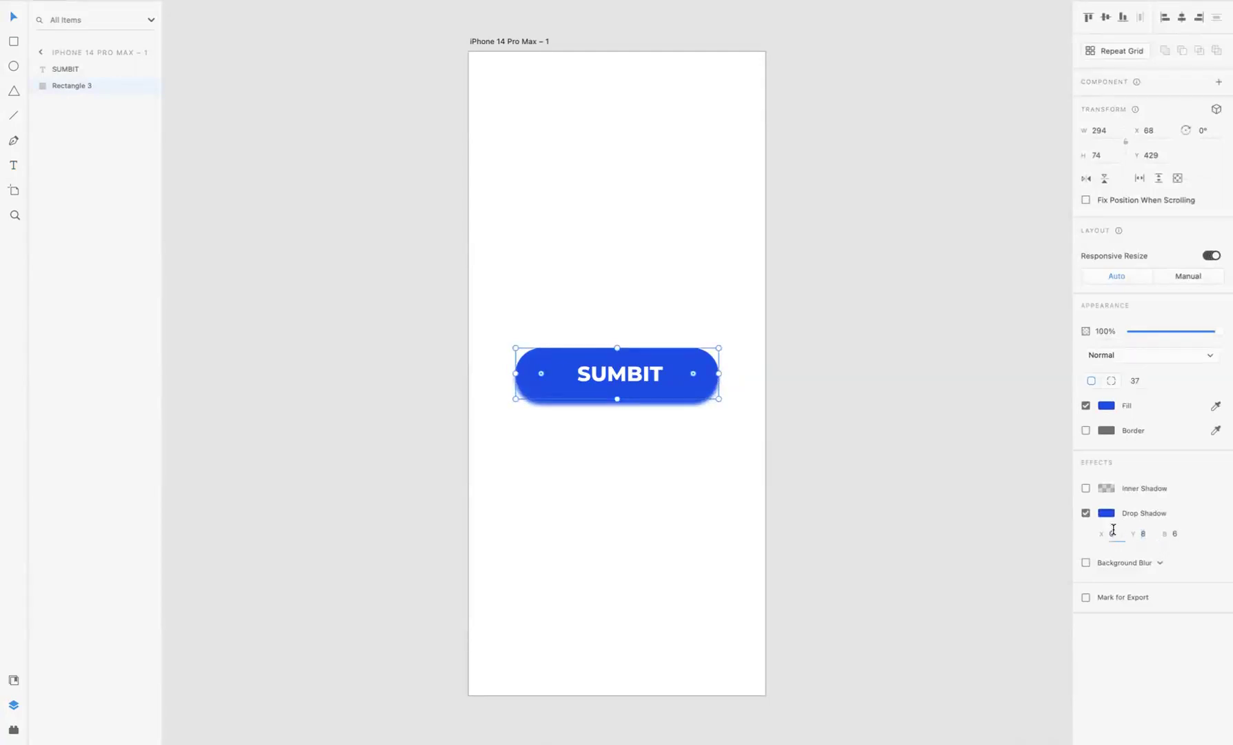
pyautogui.write('8')
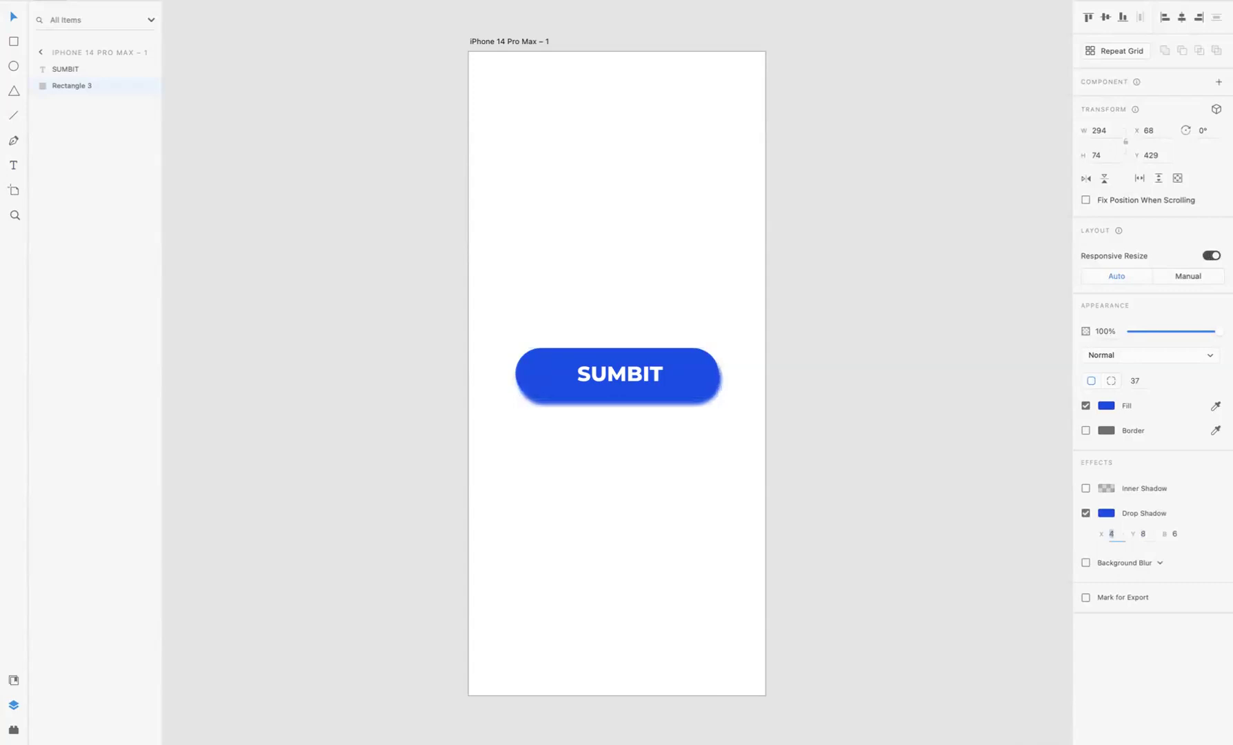
pyautogui.write('5')
pyautogui.press('Return')
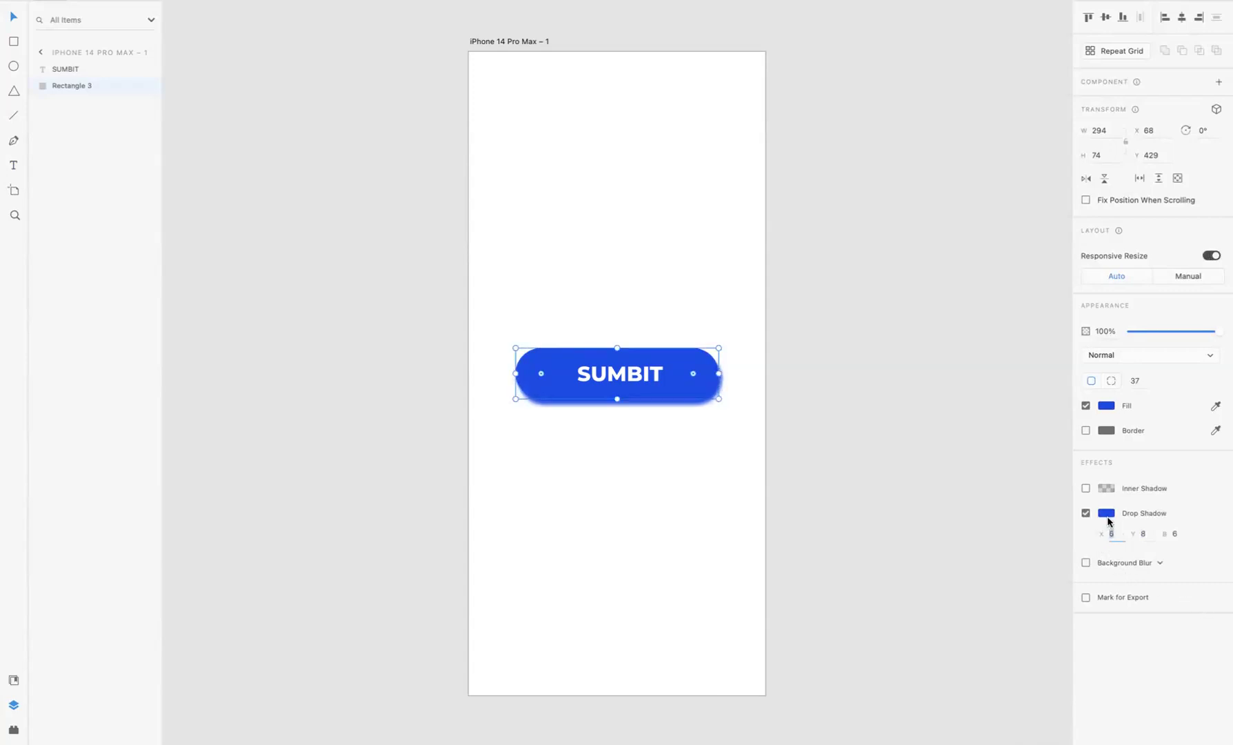
pyautogui.click(1106, 513)
pyautogui.moveTo(1039, 483); pyautogui.dragTo(1036, 492)
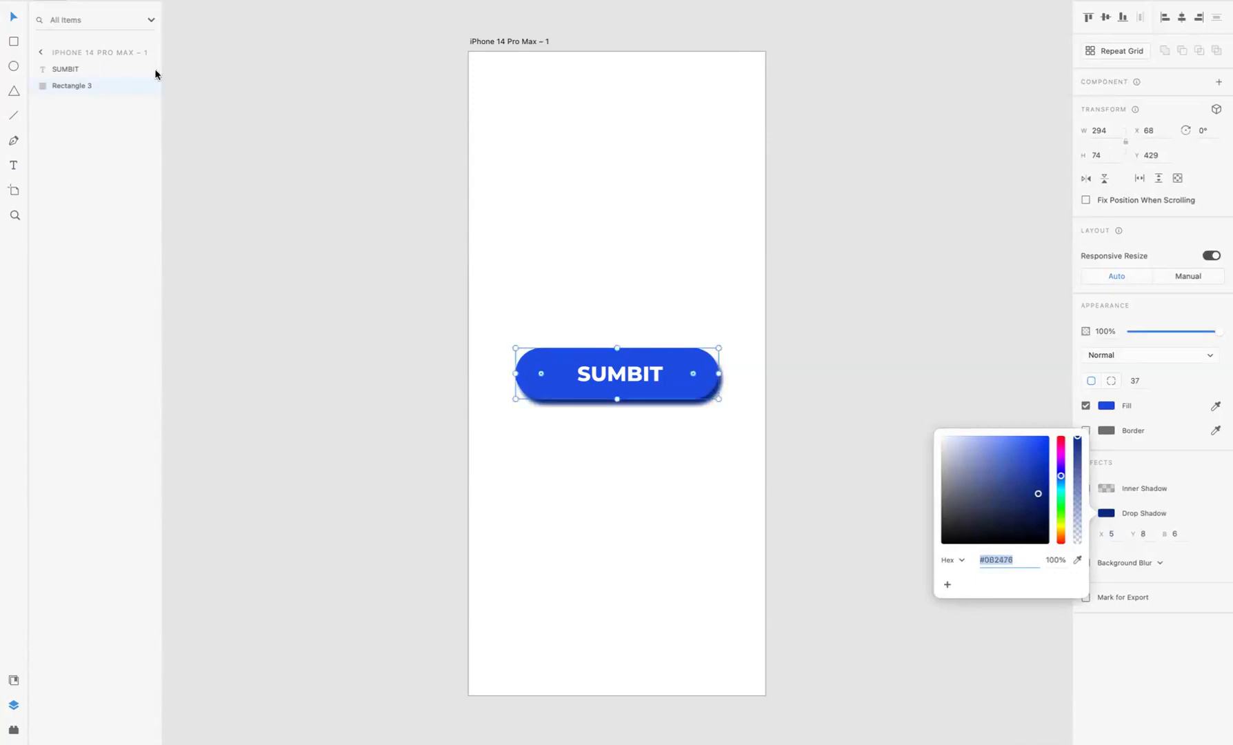
pyautogui.press('Escape')
pyautogui.click(378, 197)
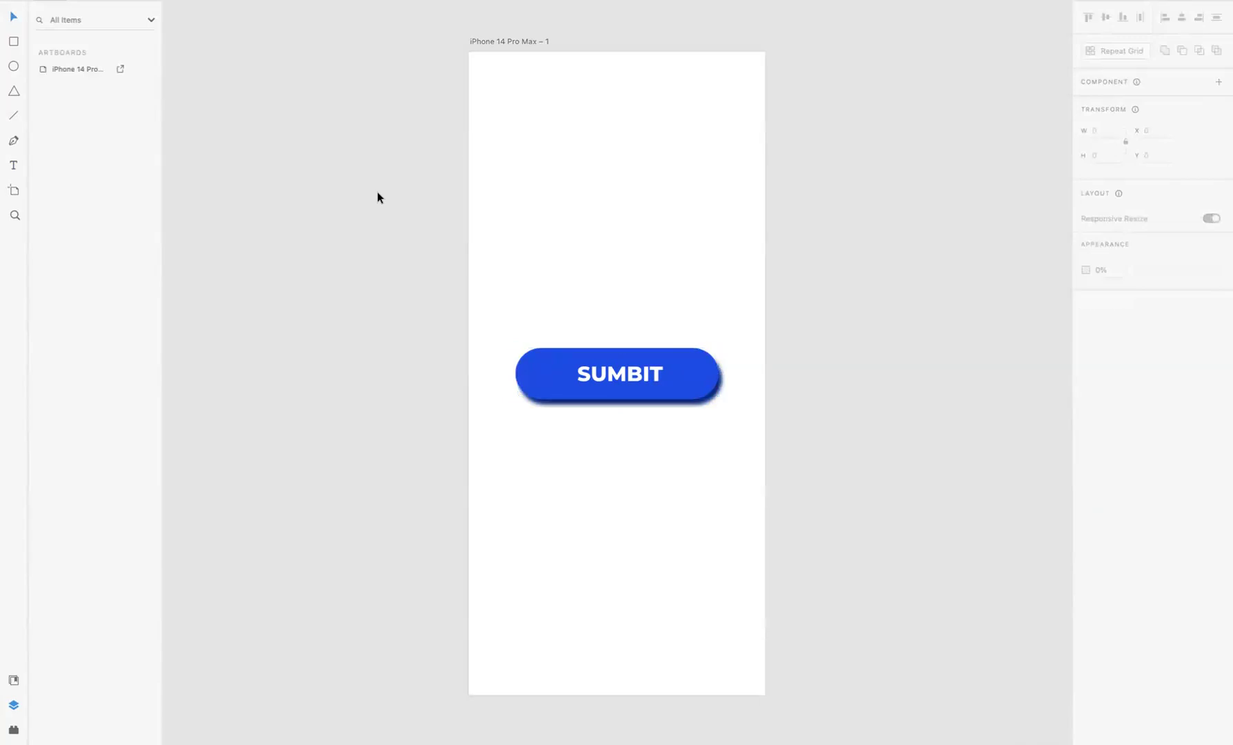